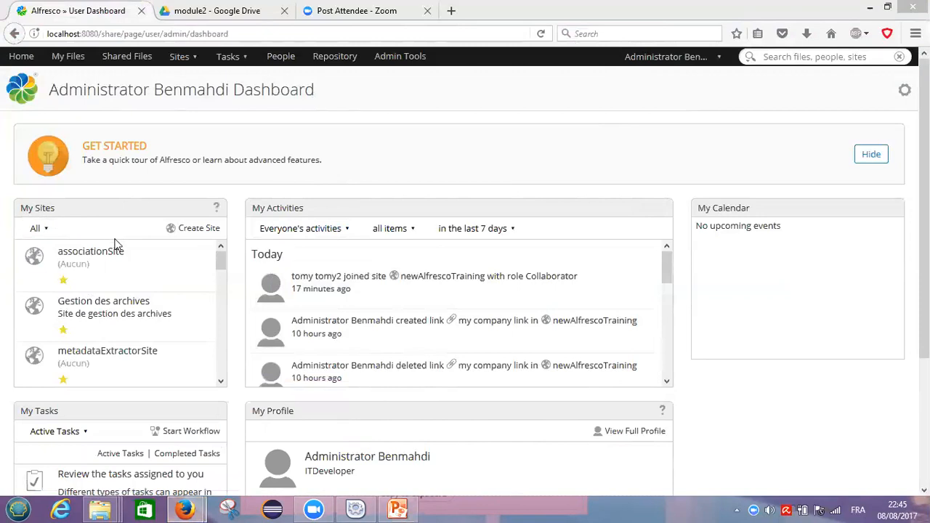
Open the newAlfrescoTraining site from My Sites and go to its Add Users page.
drag(221, 267, 222, 290)
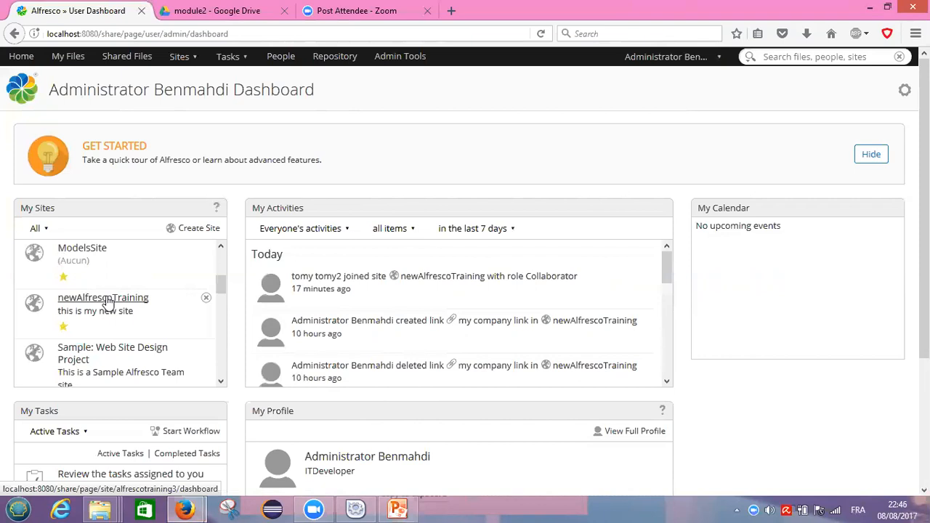
click(106, 298)
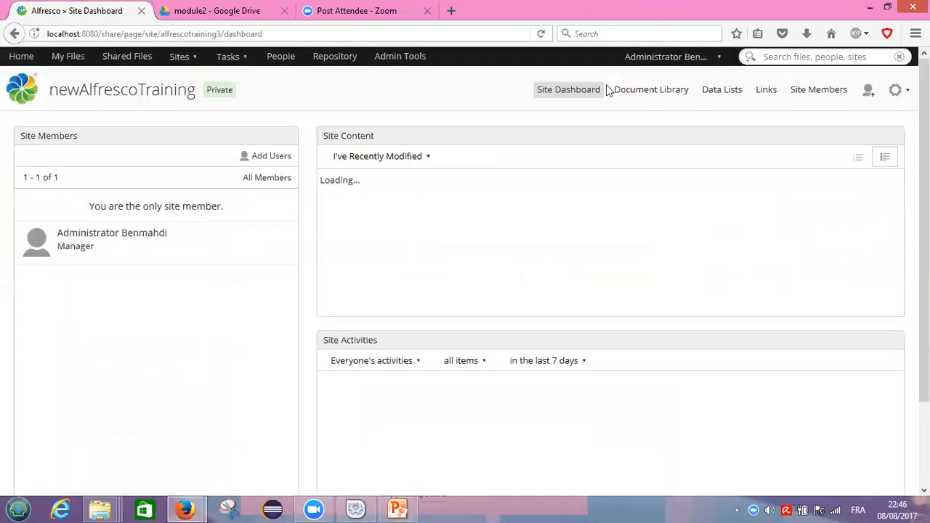
click(868, 91)
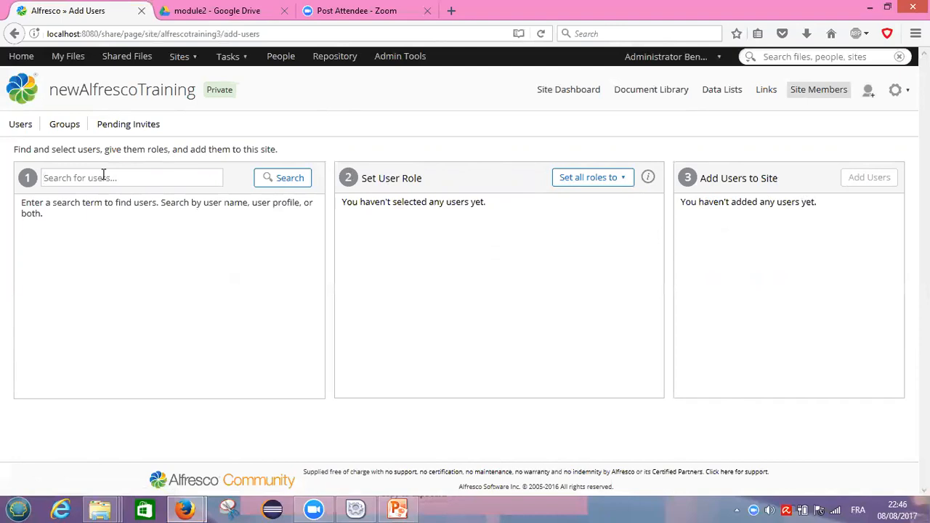
Search for the second user by username and add them to newAlfrescoTraining with the Manager role.
text(tomy)
click(285, 179)
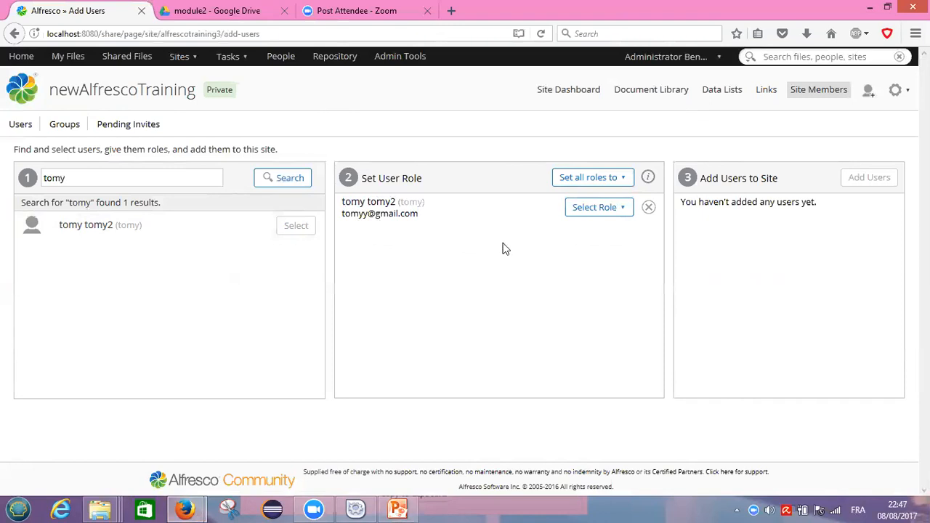
click(622, 208)
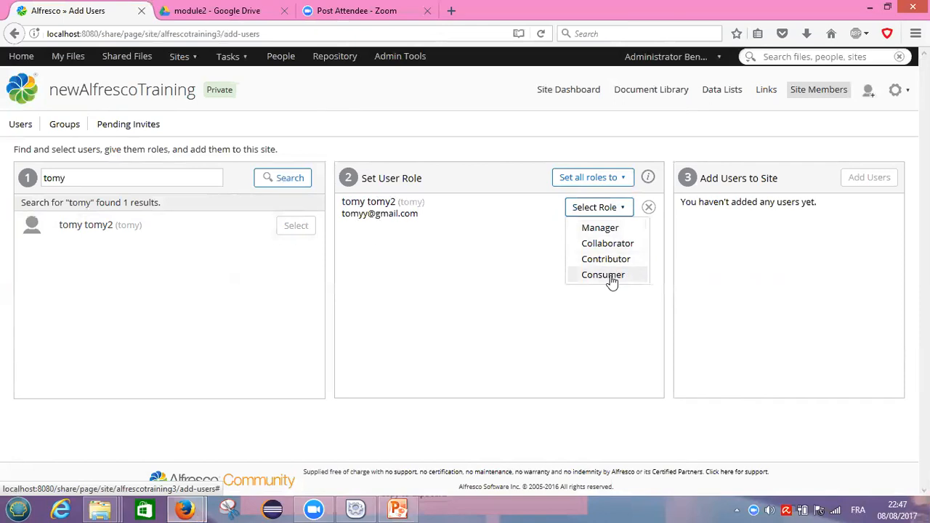
click(599, 228)
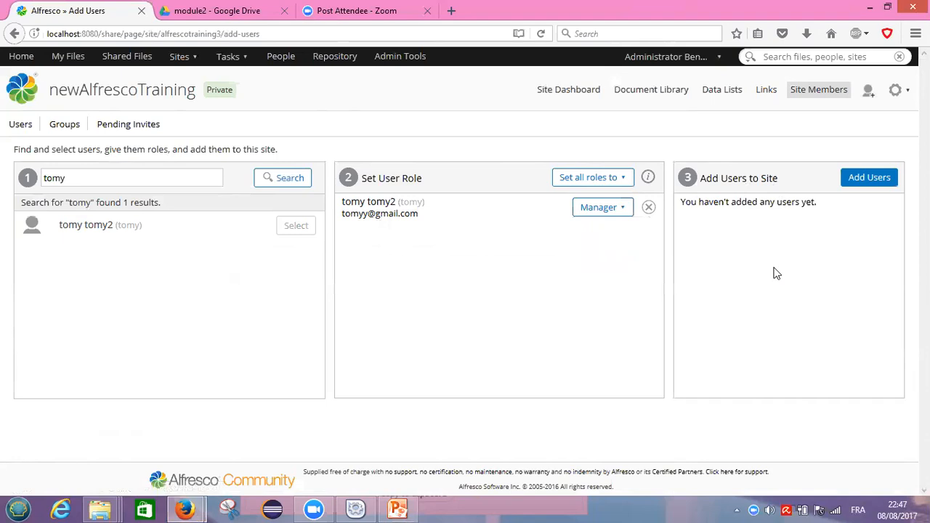
click(869, 179)
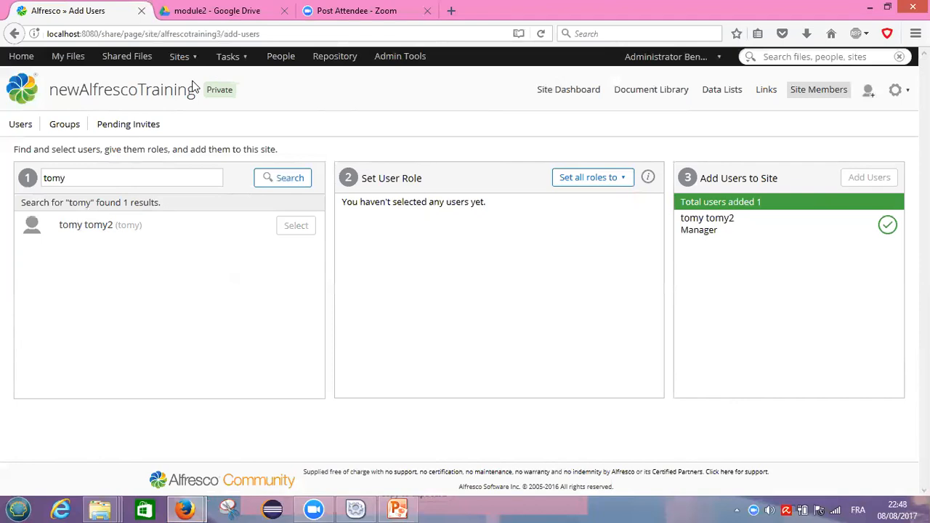
In a new Firefox tab, go to the Alfresco login page on localhost.
key(ctrl+t)
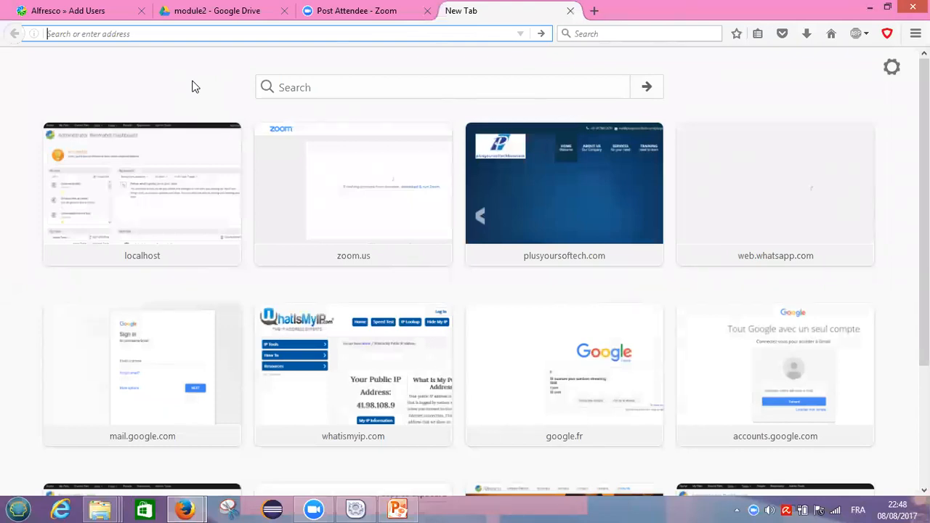
text(localhost/)
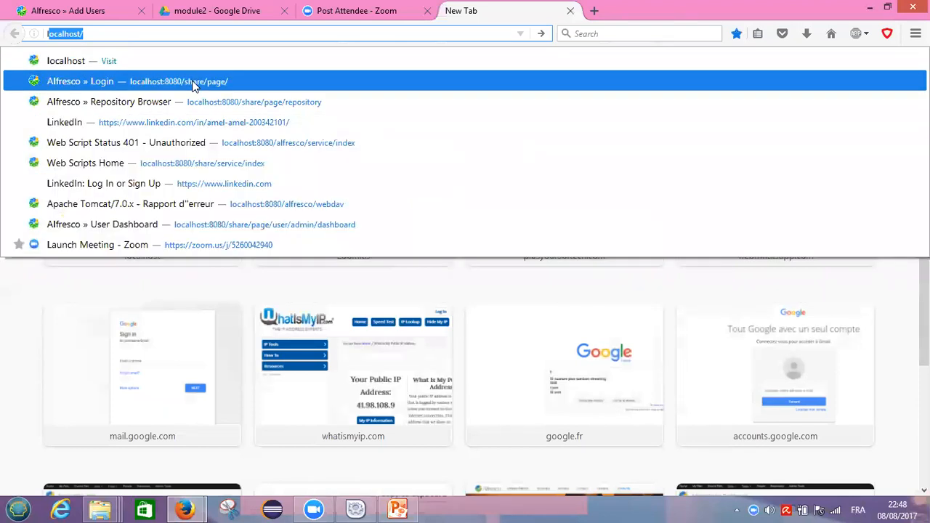
click(193, 87)
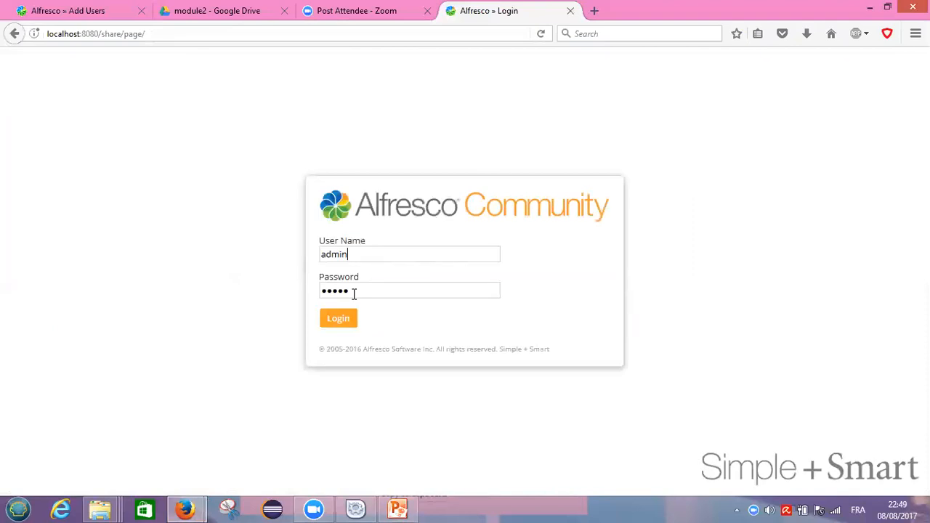
Log in to Alfresco Share as the newly added user, declining to save the login.
key(BackSpace)
key(BackSpace)
key(BackSpace)
key(BackSpace)
key(BackSpace)
text(tomy)
click(354, 292)
key(BackSpace)
key(BackSpace)
key(BackSpace)
key(BackSpace)
key(BackSpace)
click(336, 319)
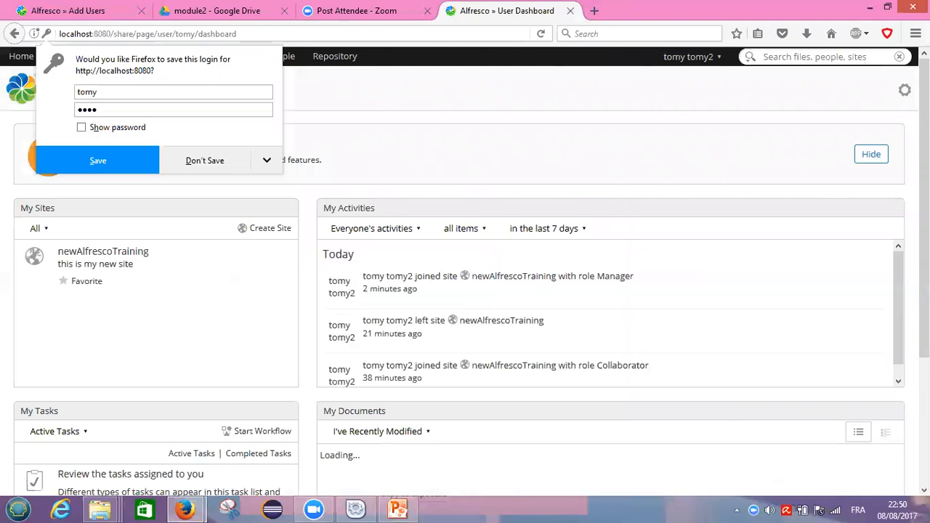
key(Escape)
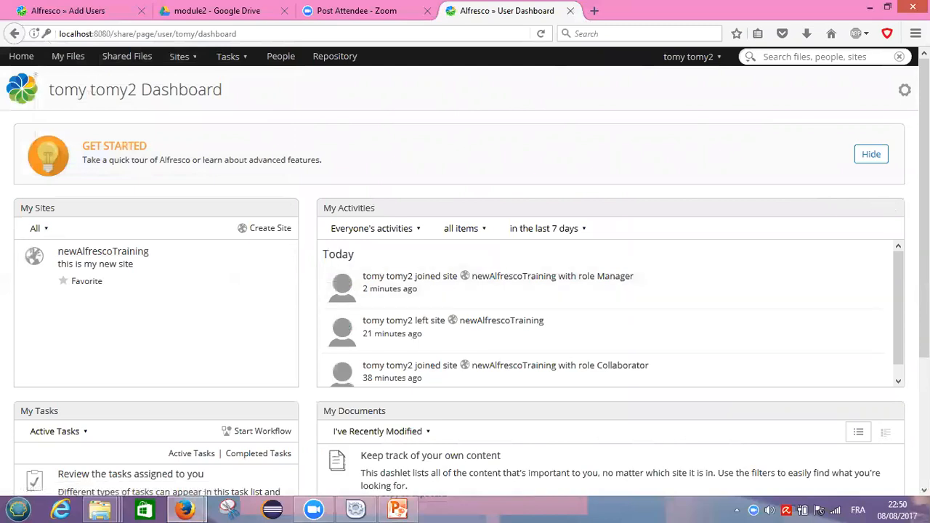
Scroll the user's dashboard to check the activity about joining newAlfrescoTraining as Manager.
scroll(465, 273, down, 2)
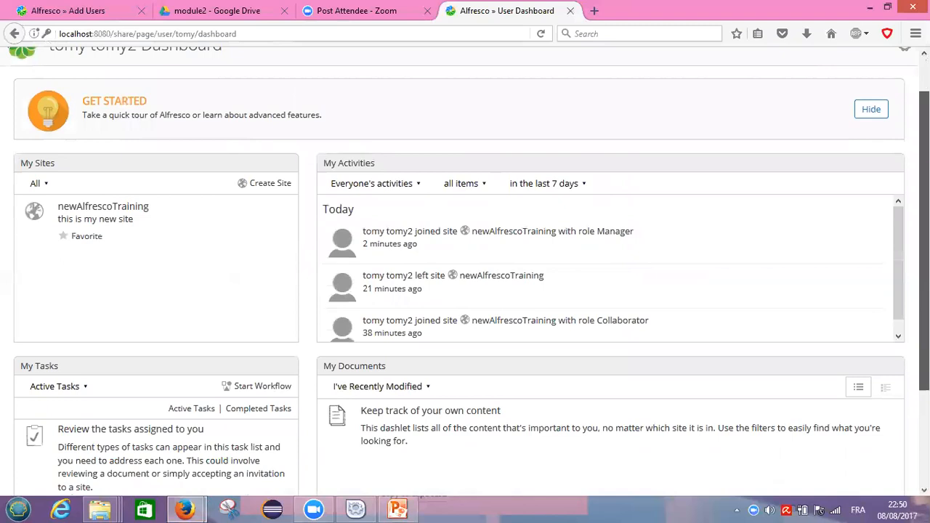
scroll(465, 273, down, 2)
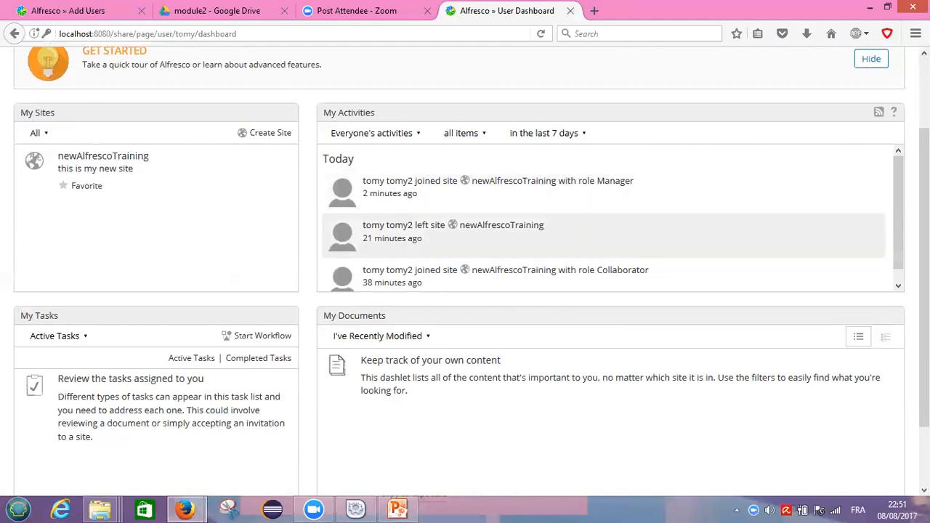
scroll(465, 272, down, 2)
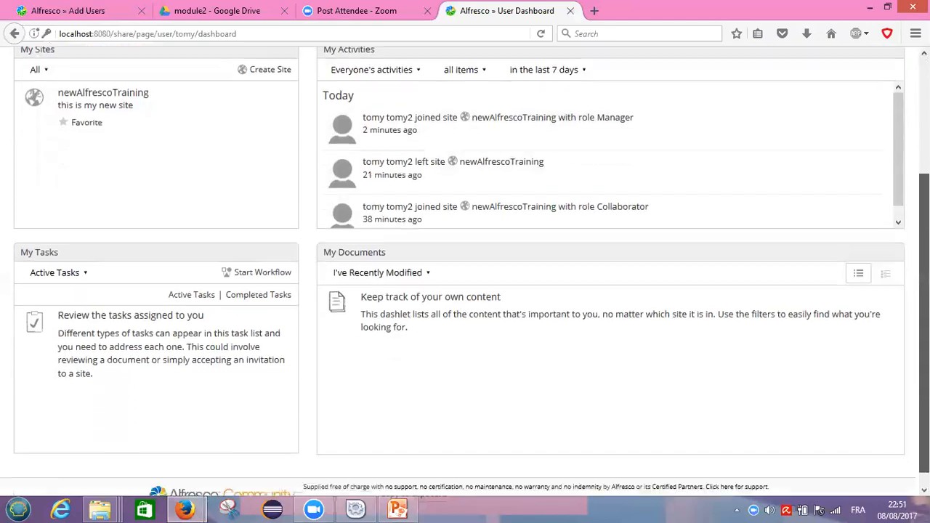
scroll(488, 180, up, 5)
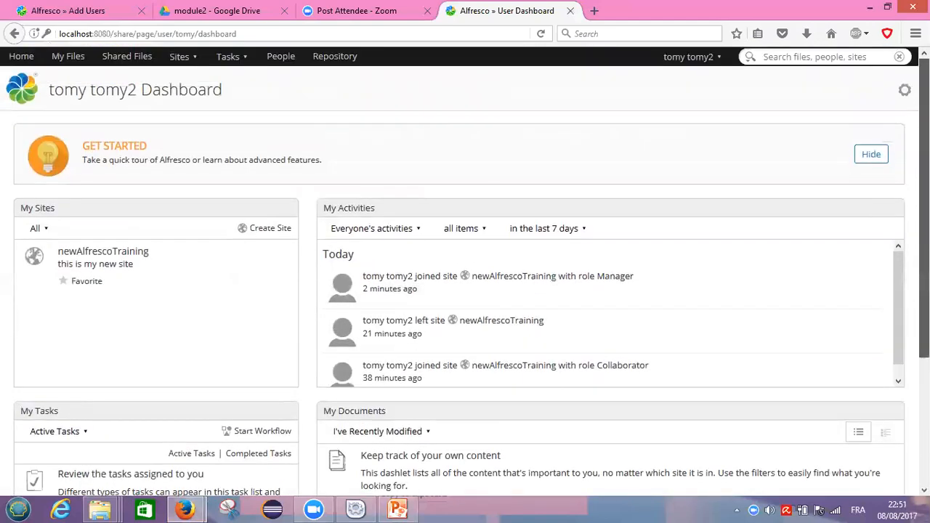
Open newAlfrescoTraining from My Sites and review its two Manager members and site activities.
click(105, 252)
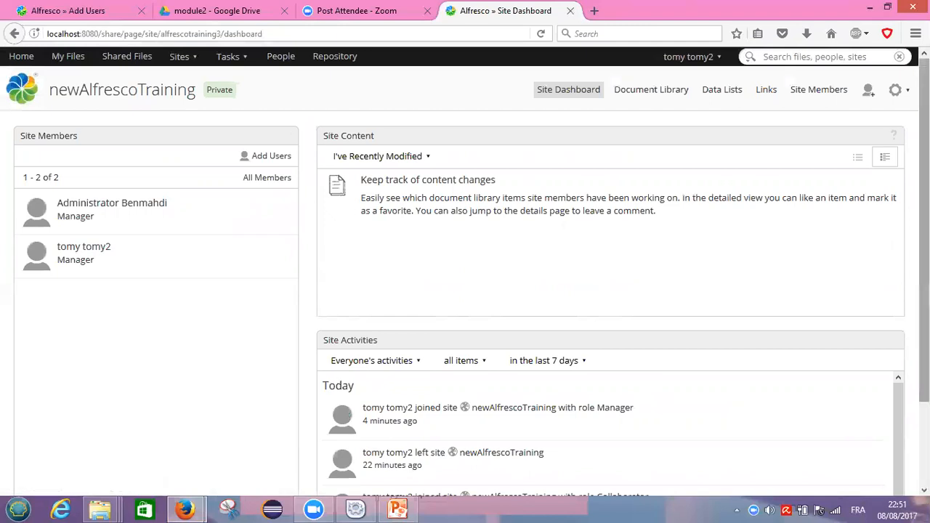
scroll(465, 276, down, 3)
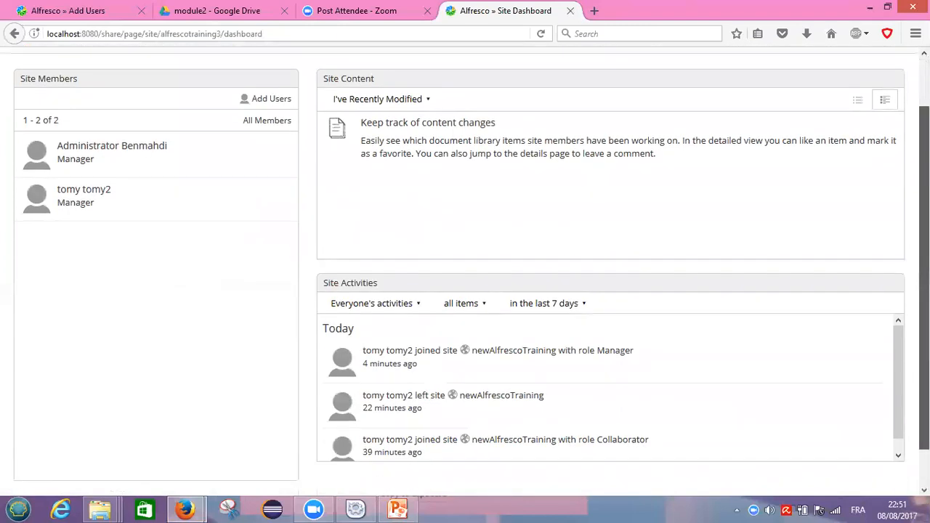
scroll(538, 235, up, 3)
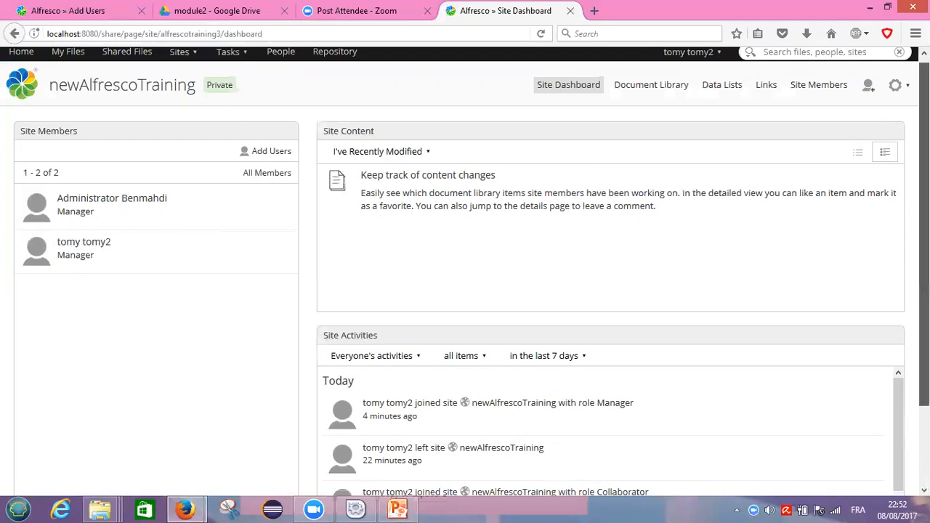
scroll(465, 274, down, 3)
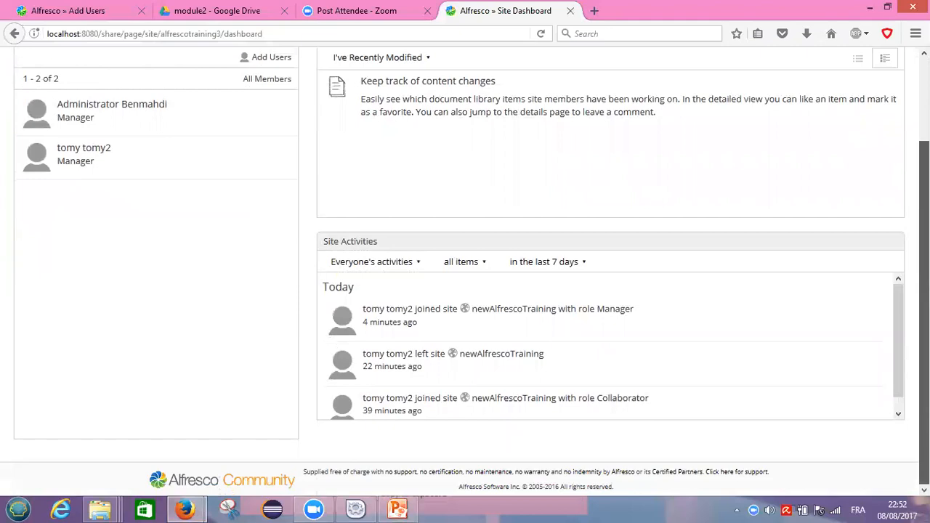
scroll(465, 274, up, 3)
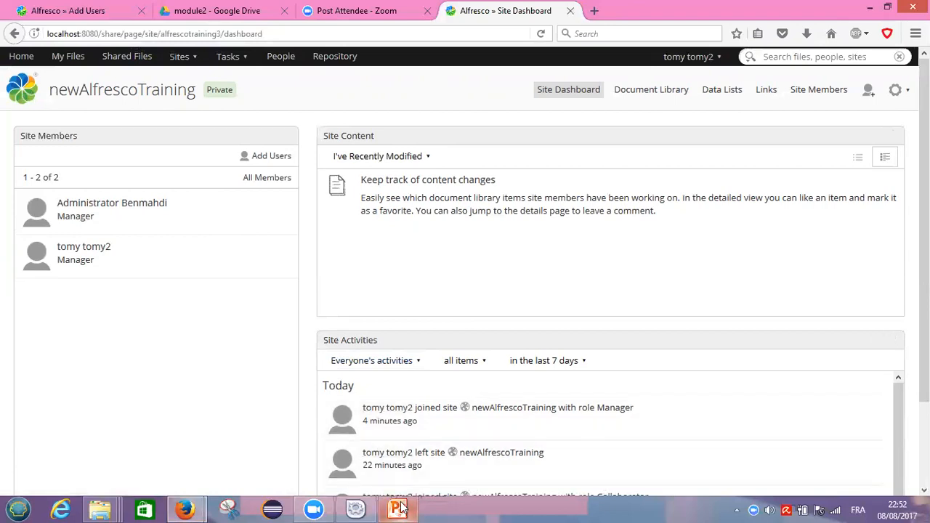
mouse_move(402, 507)
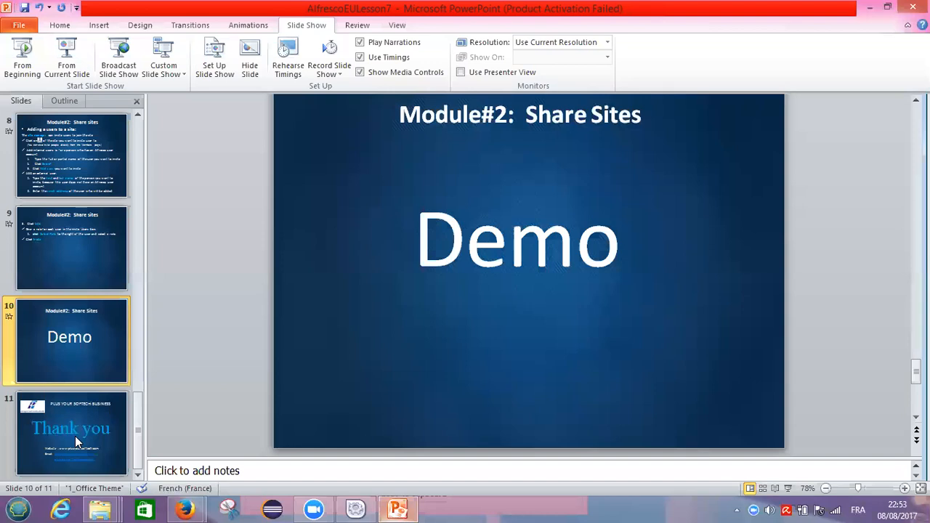
Select slide 11 and present the Thank you slide as a full-screen slide show.
click(78, 441)
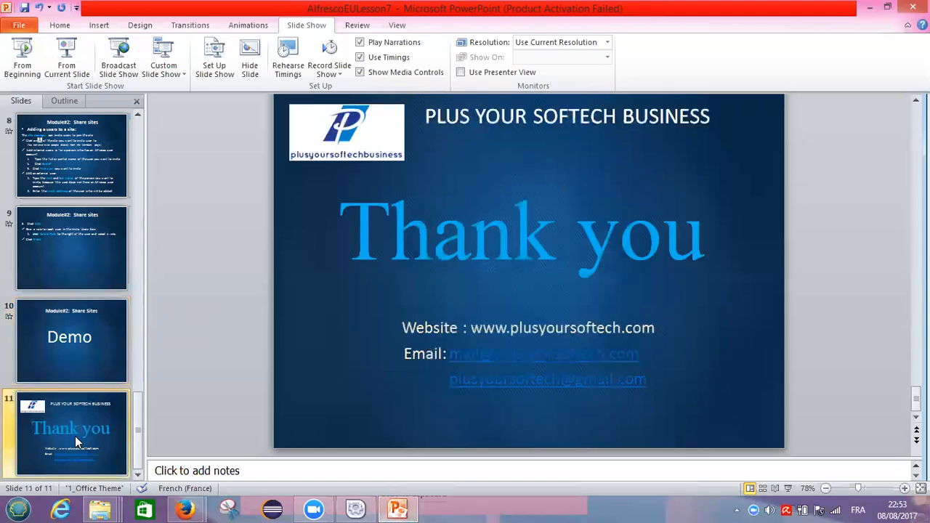
click(66, 64)
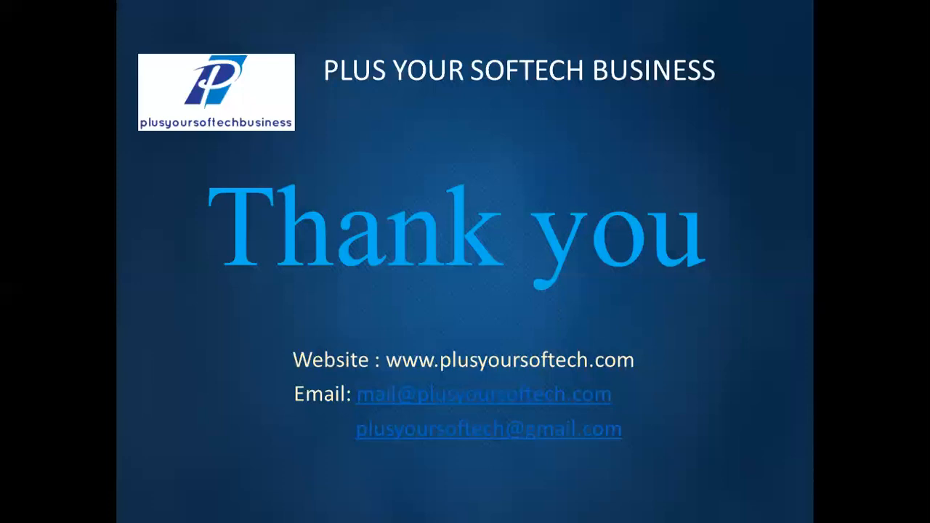